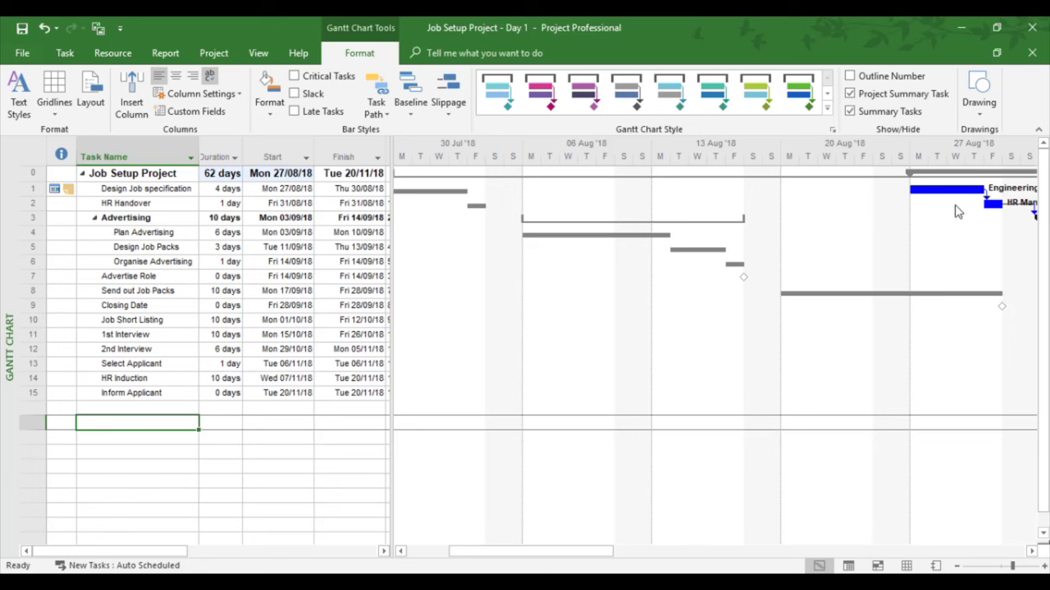
Select the Design Job specification task and page through the three-page A4 landscape print preview
click(129, 191)
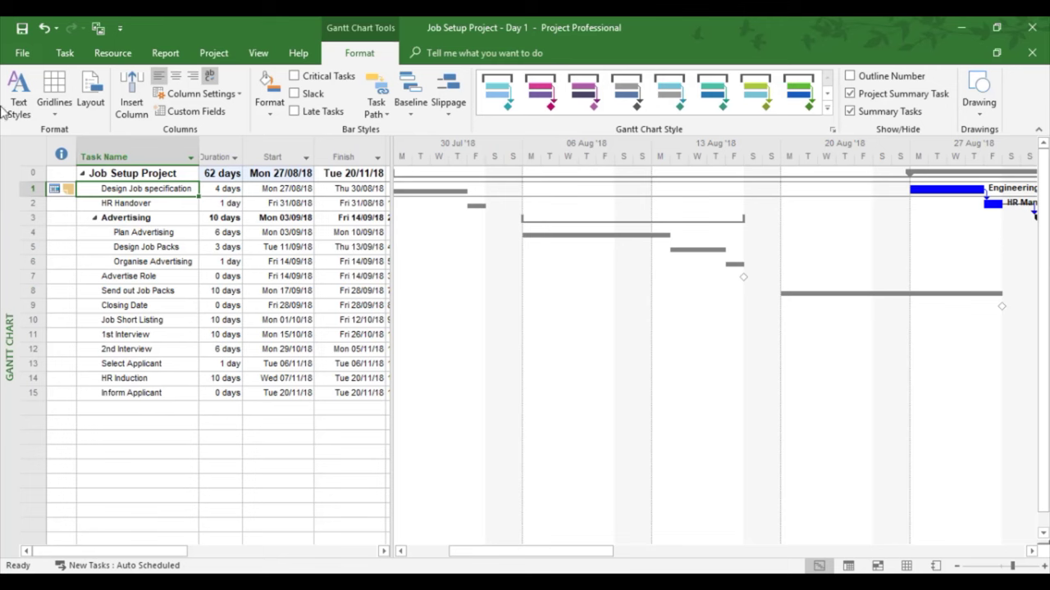
click(21, 54)
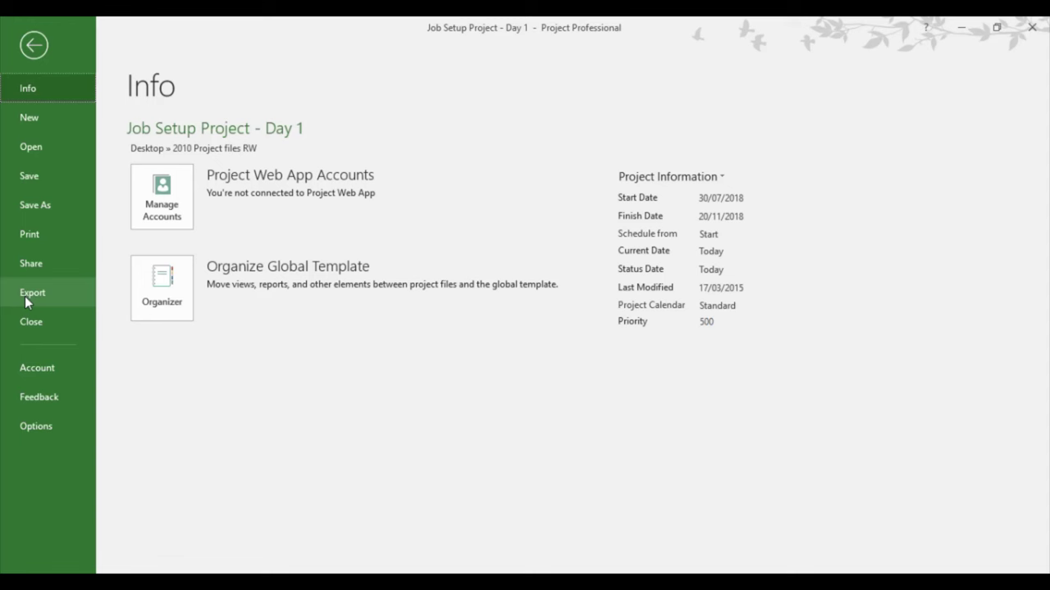
click(32, 238)
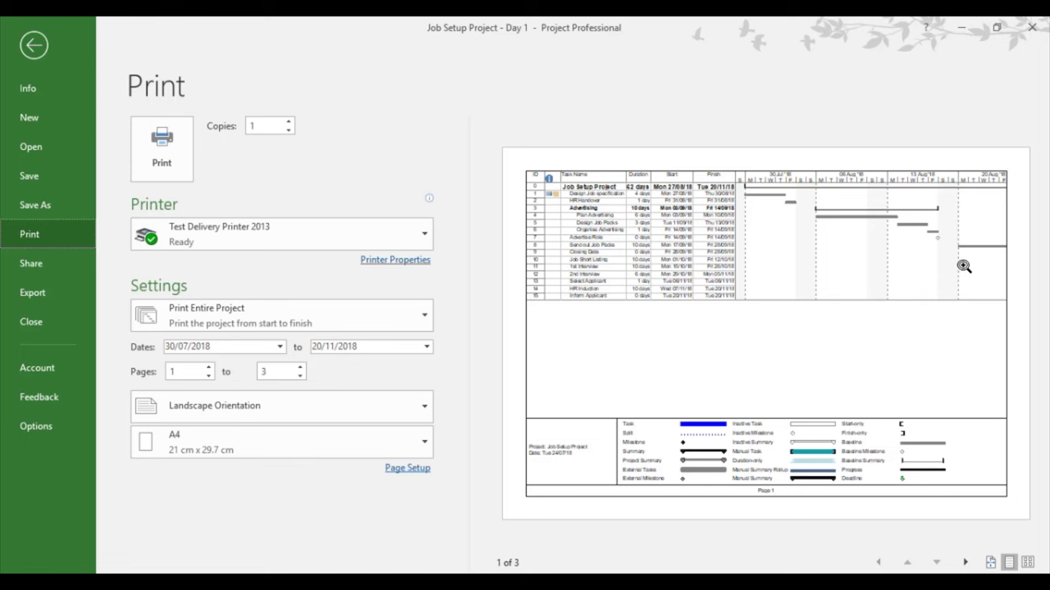
click(965, 563)
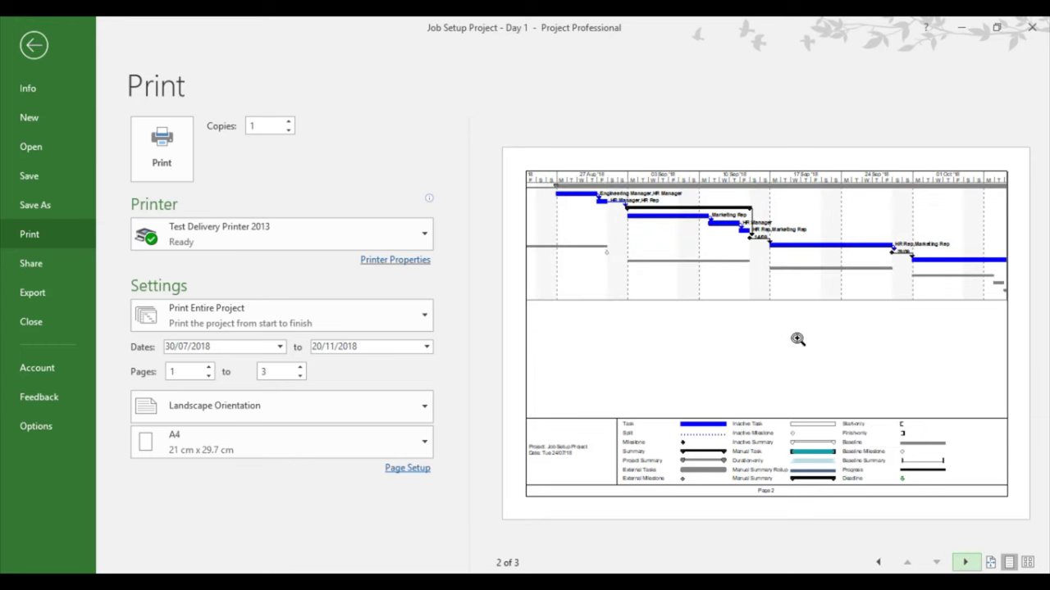
click(965, 563)
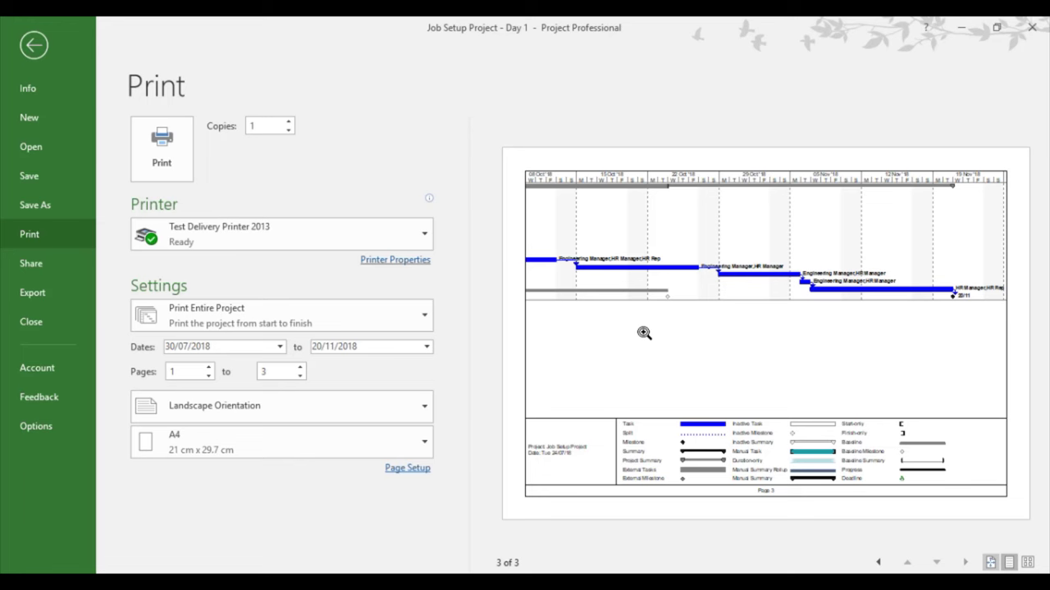
Leave Backstage to return to the Job Setup Project's Gantt chart
click(33, 46)
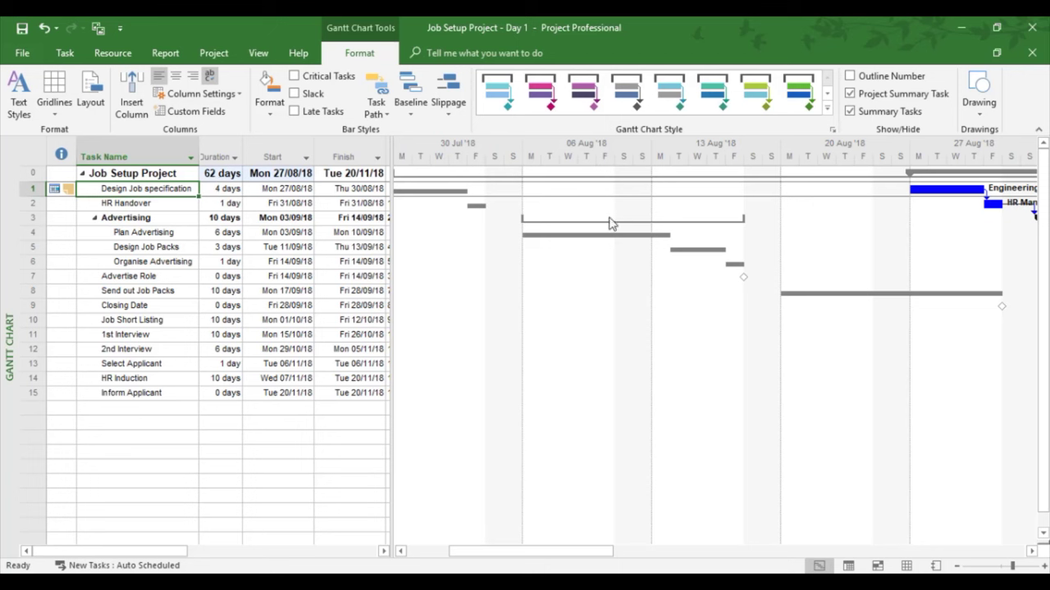
Set the timescale middle tier to Months labelled Jan '09 and the bottom tier to Weeks
double_click(614, 146)
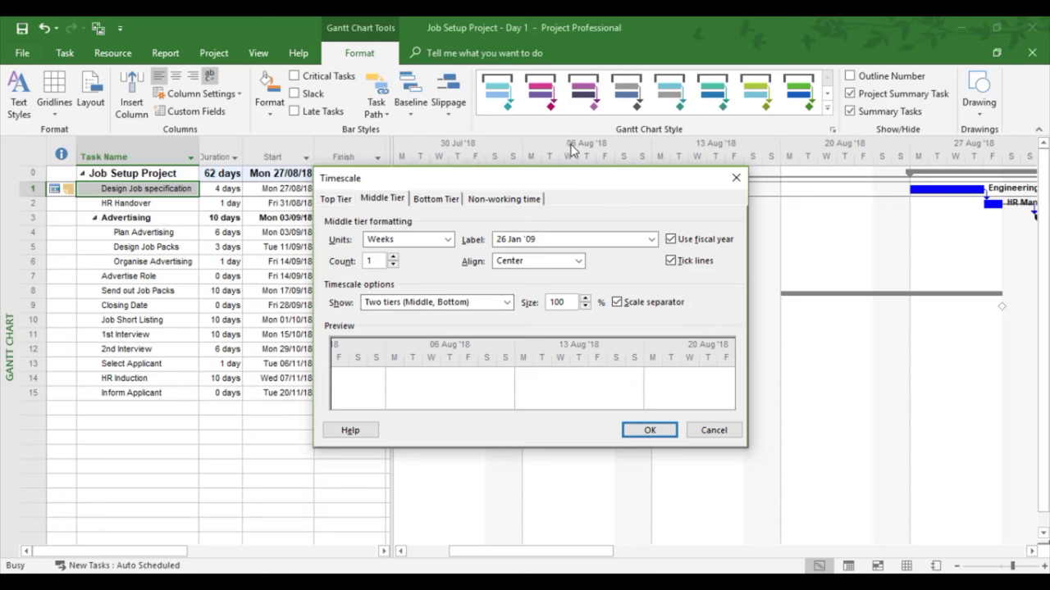
click(448, 240)
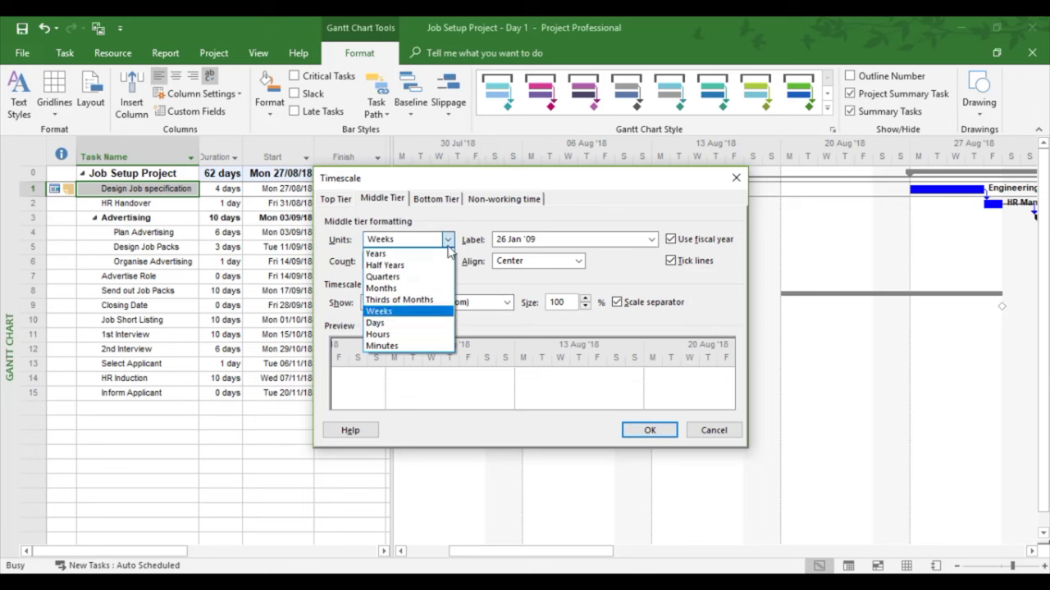
click(381, 289)
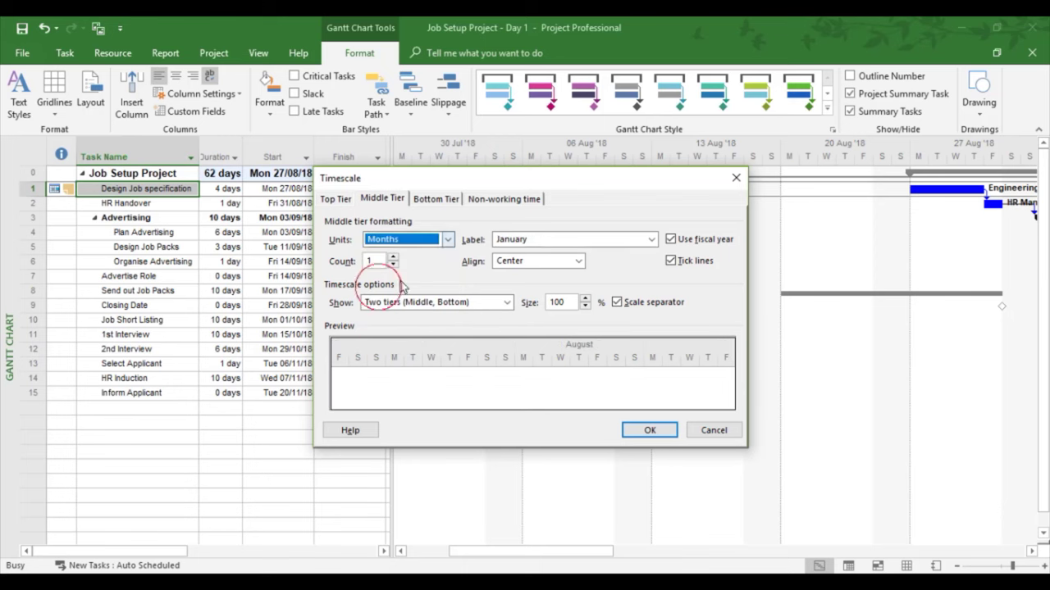
click(652, 241)
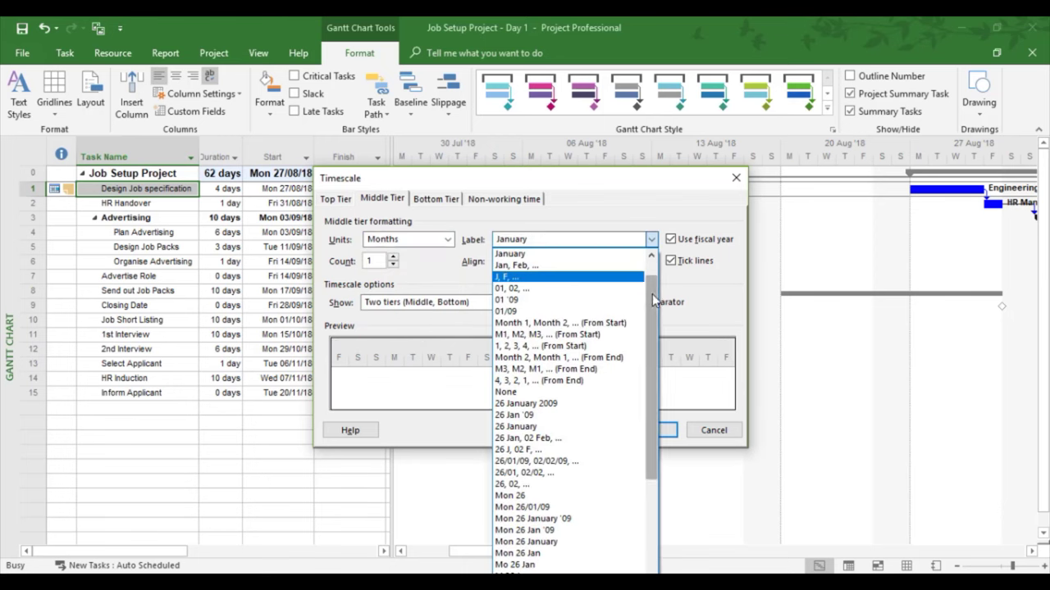
scroll(652, 279, up, 1)
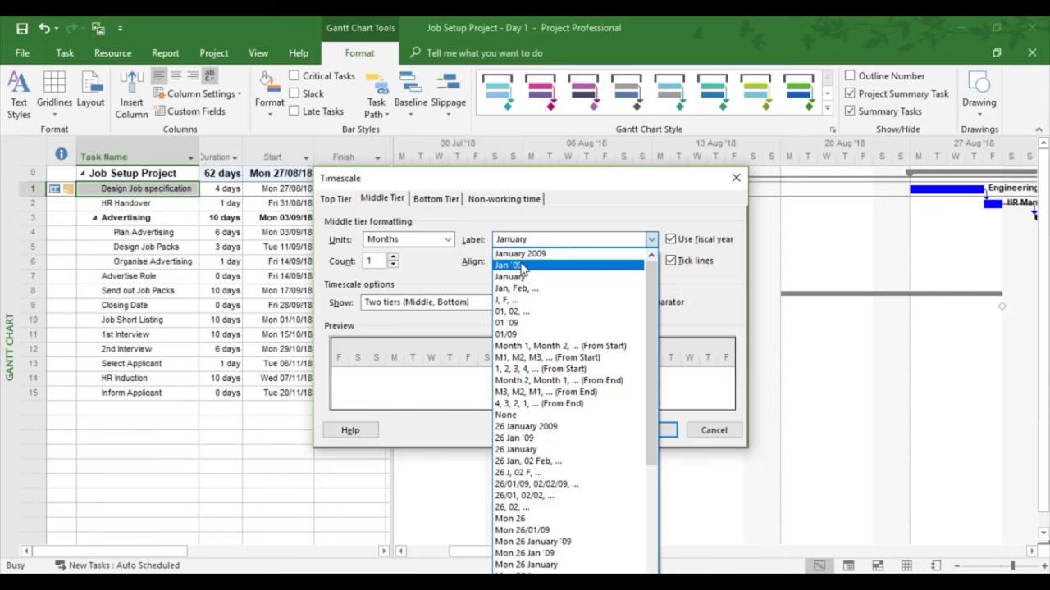
click(522, 267)
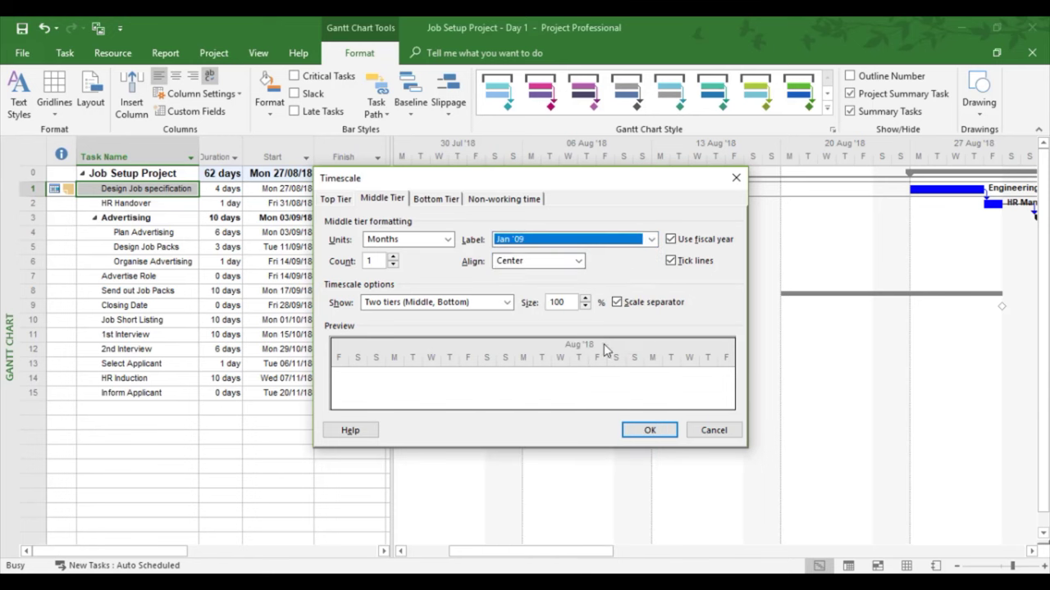
click(432, 202)
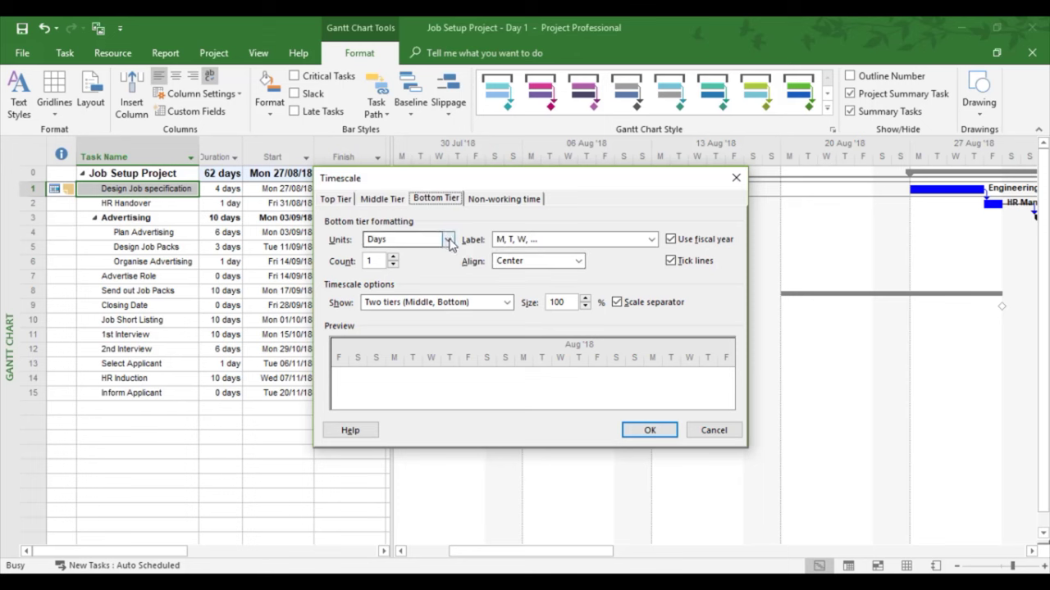
click(448, 240)
click(390, 320)
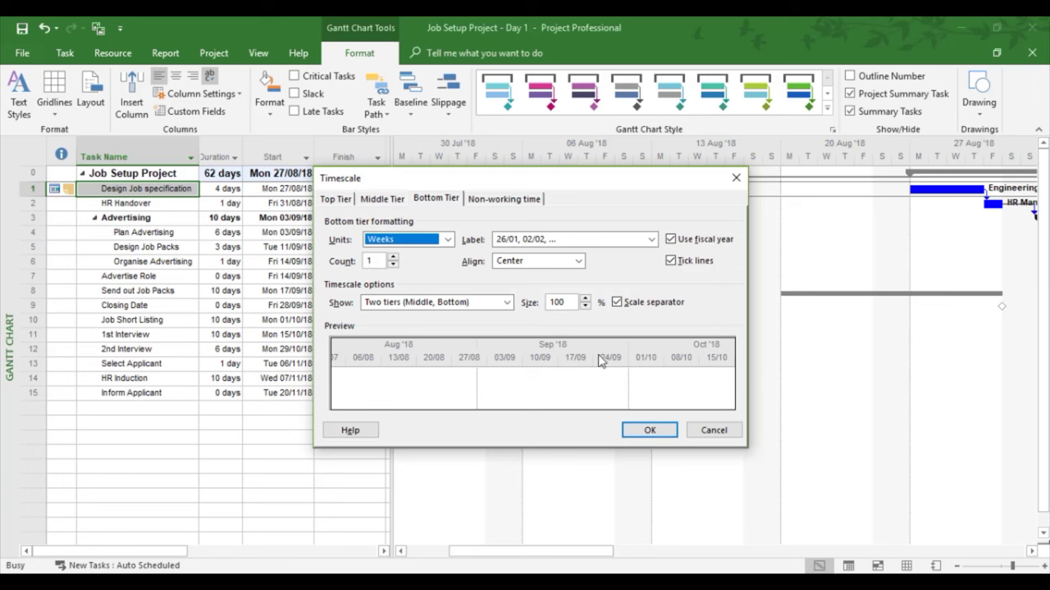
click(648, 431)
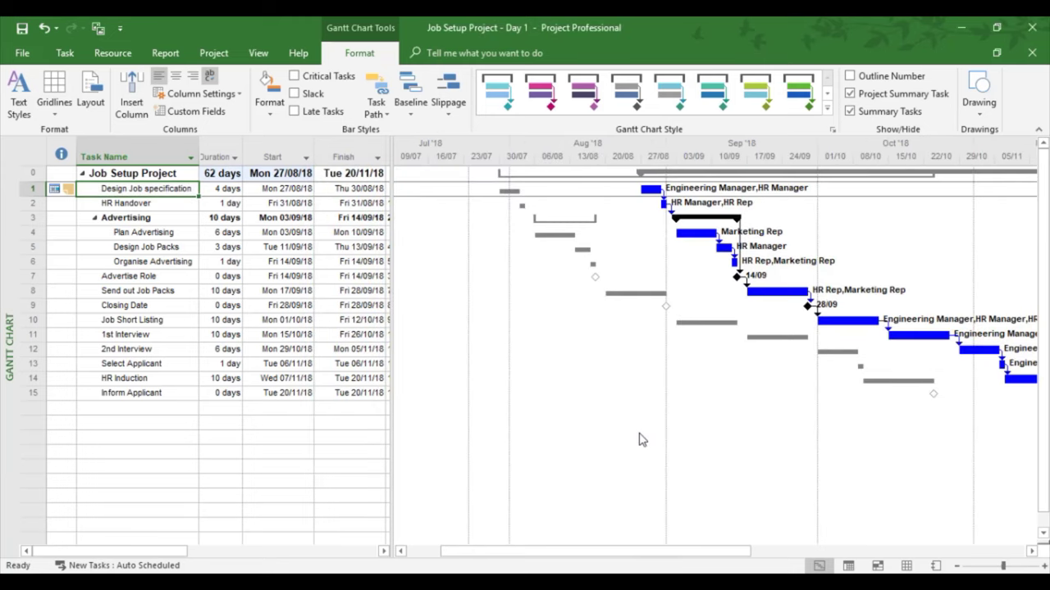
Scroll the Gantt chart so all 15 task bars through the 20/11 finish milestone show
click(1032, 551)
click(1031, 553)
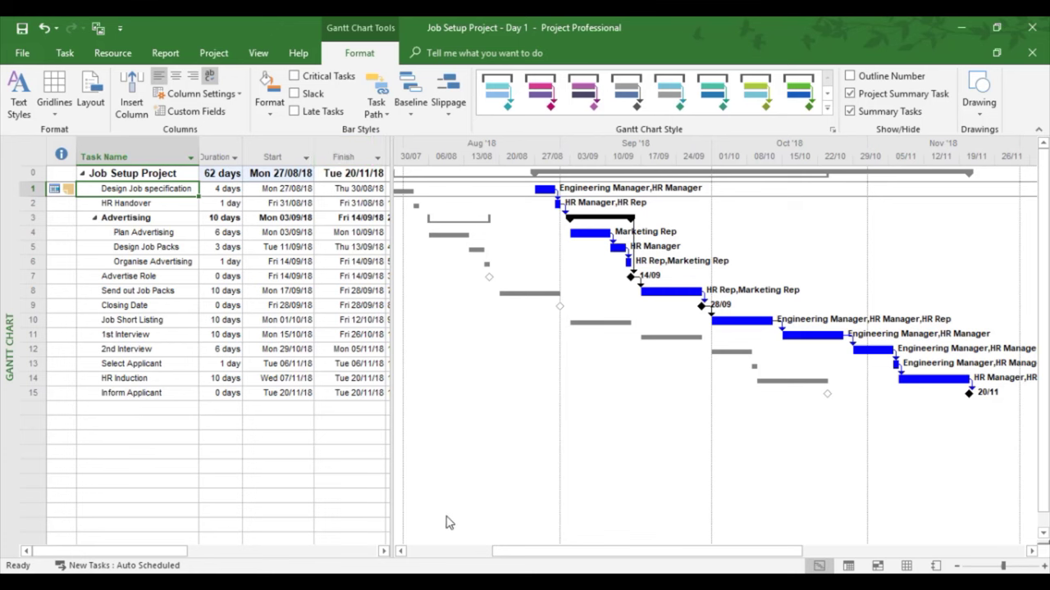
click(401, 552)
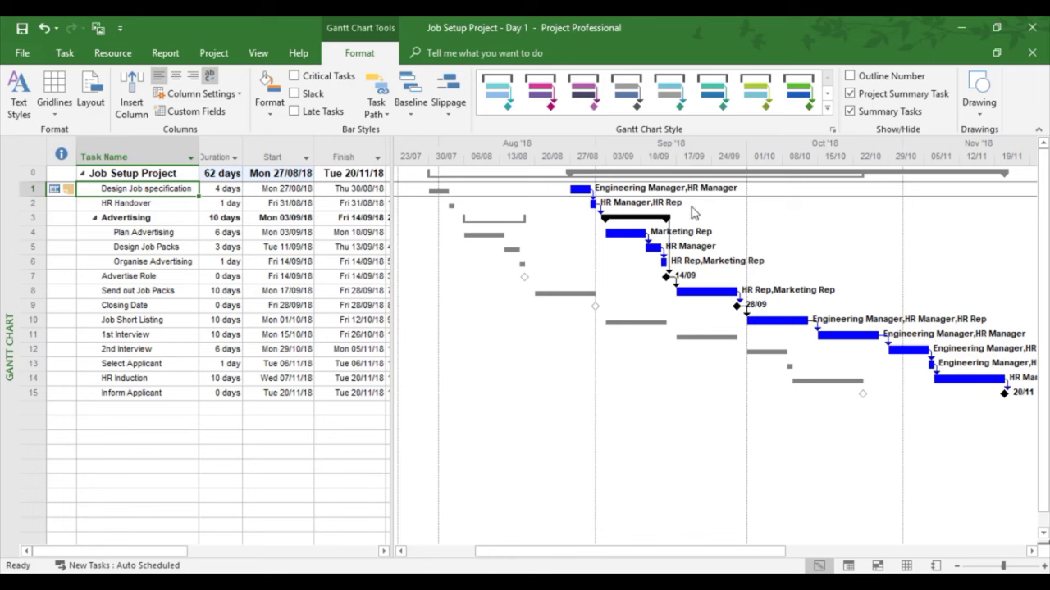
Change the timescale's bottom tier to Weeks with a count of 2
double_click(645, 156)
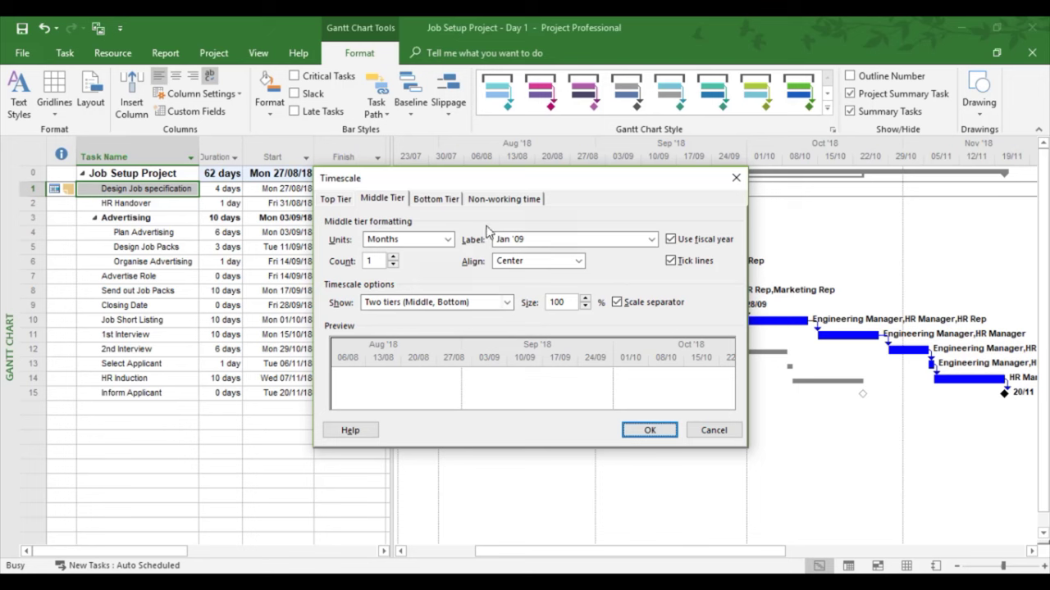
click(442, 200)
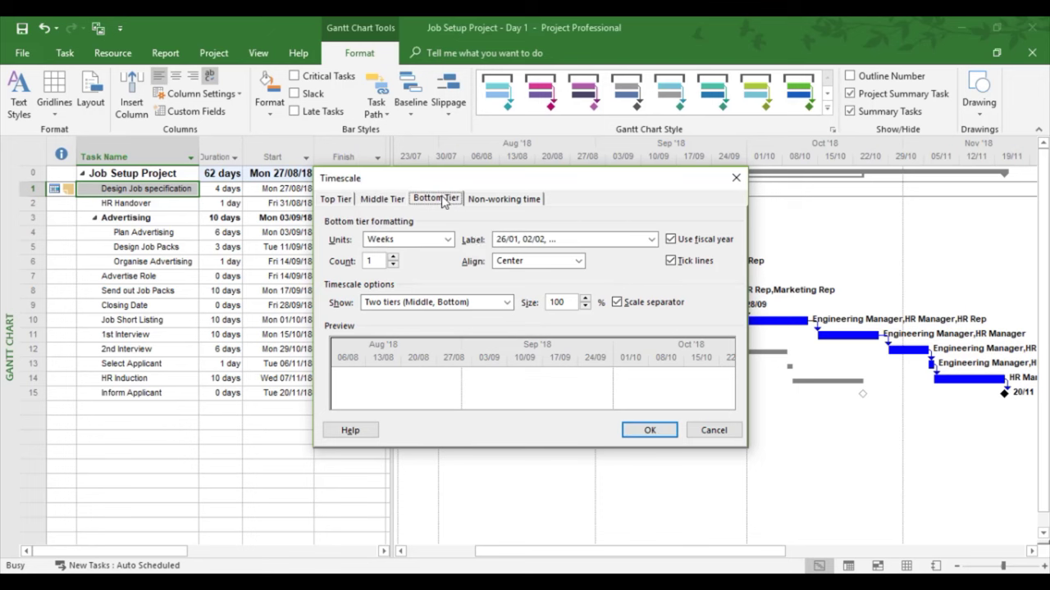
click(394, 258)
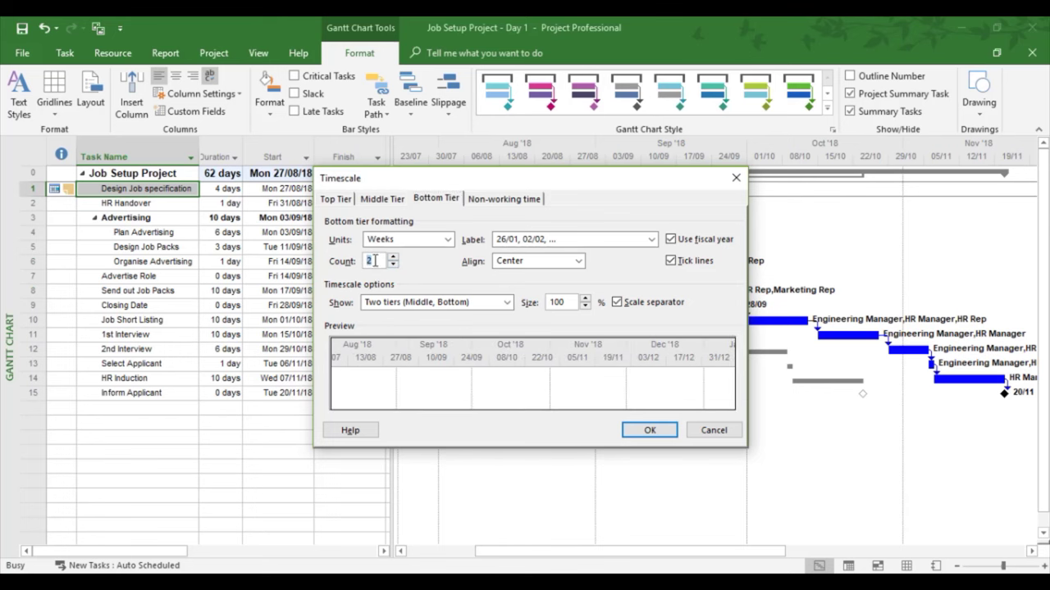
click(656, 427)
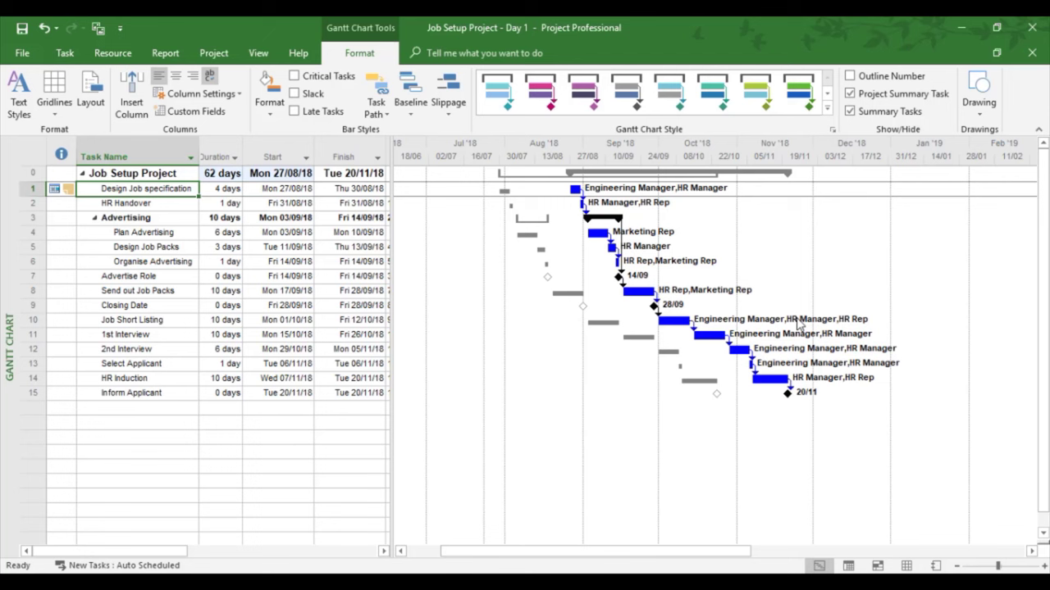
click(1032, 552)
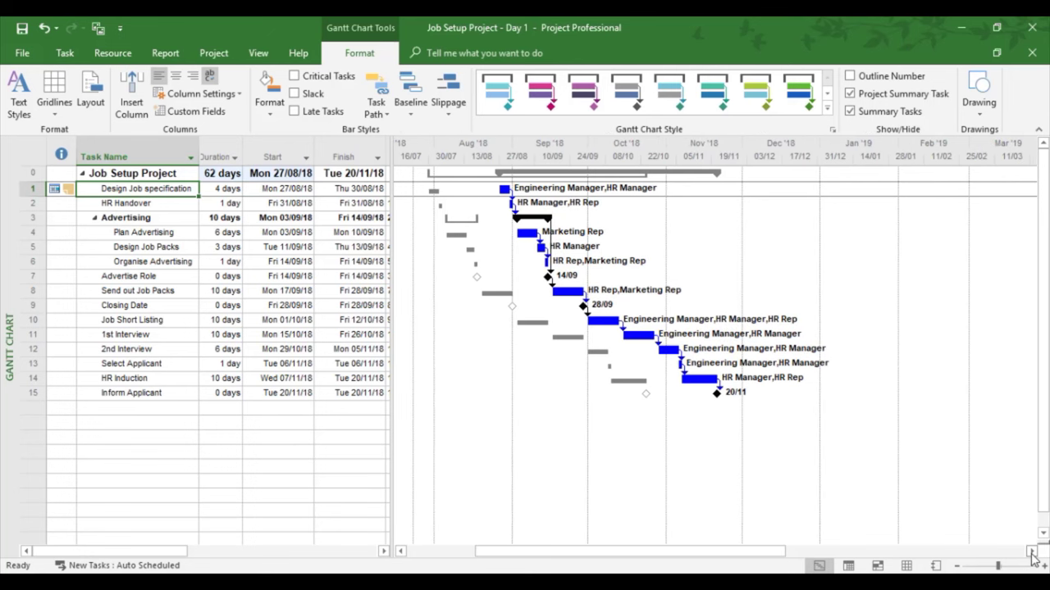
click(1031, 552)
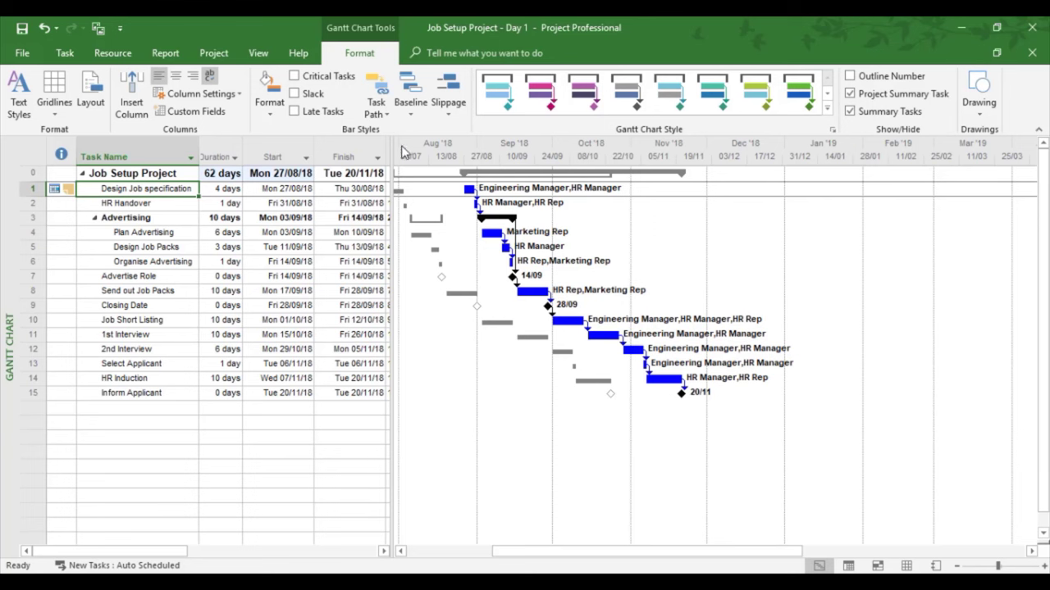
click(1032, 552)
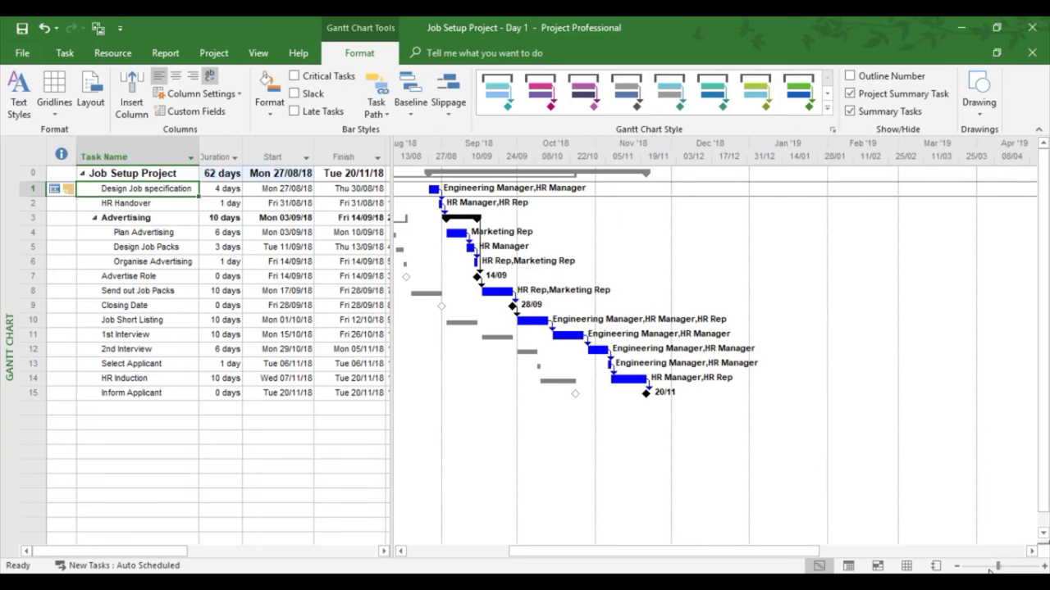
click(401, 552)
click(400, 552)
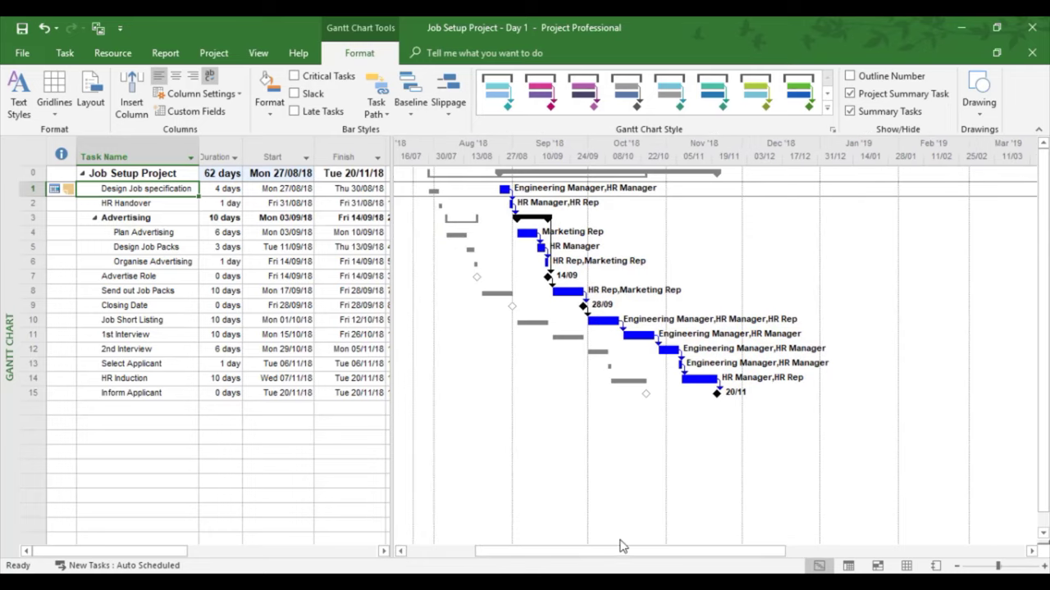
Switch the print paper size to A3 so the project fits one landscape page
click(24, 53)
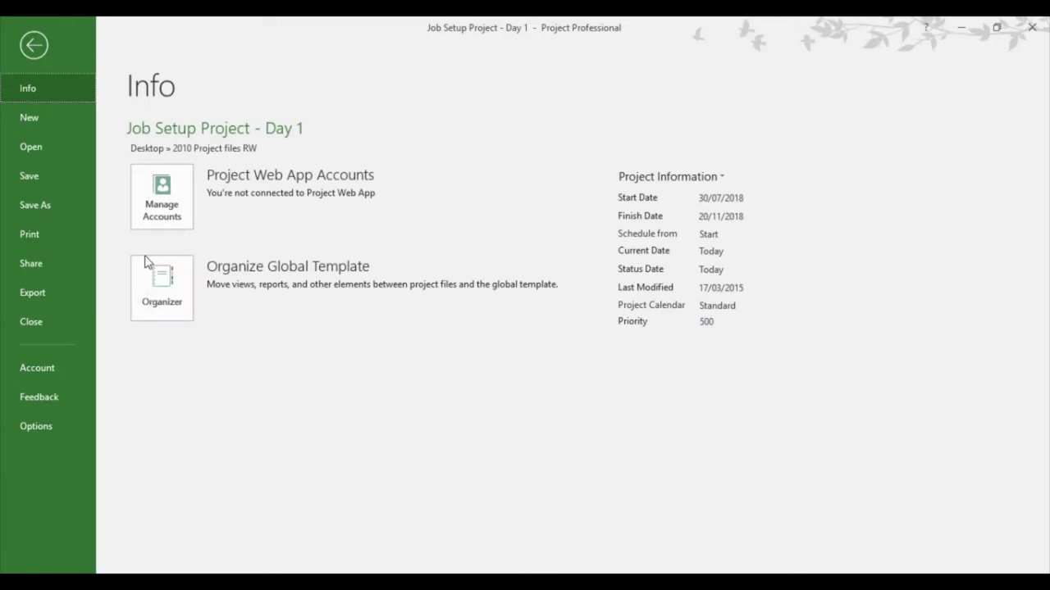
click(27, 235)
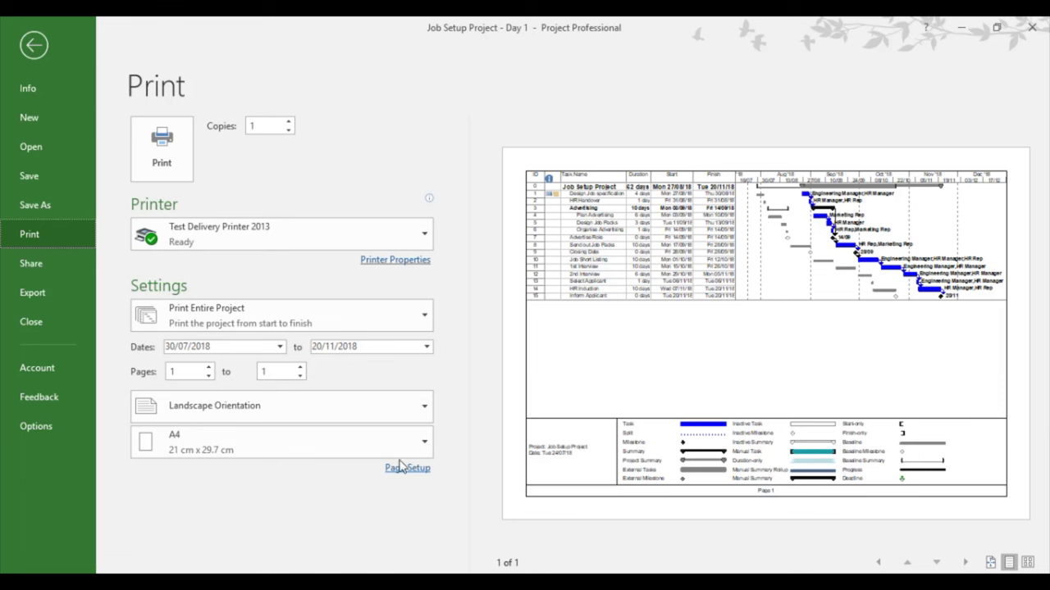
click(421, 447)
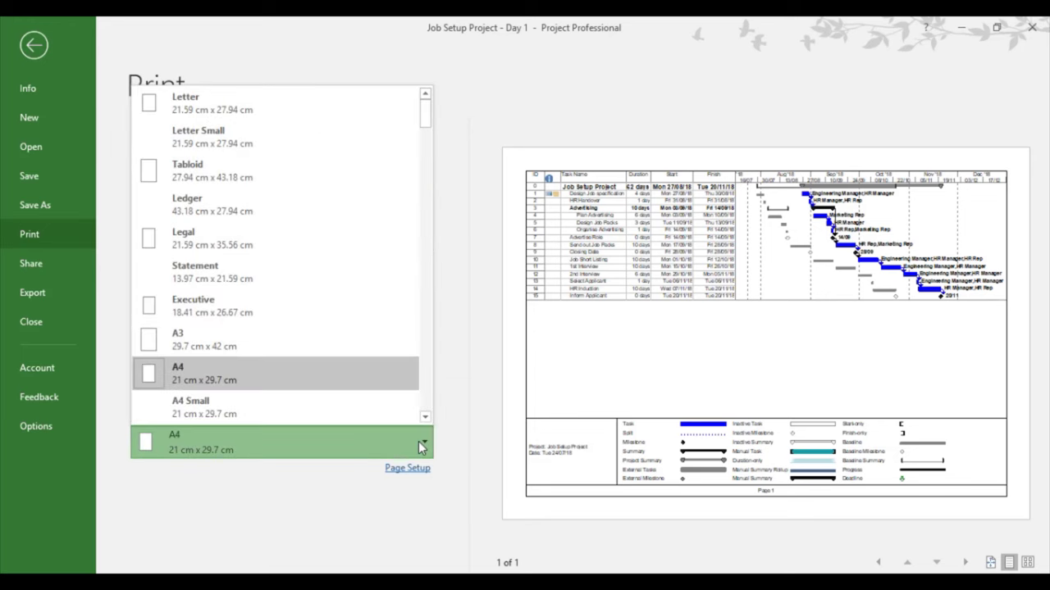
click(185, 343)
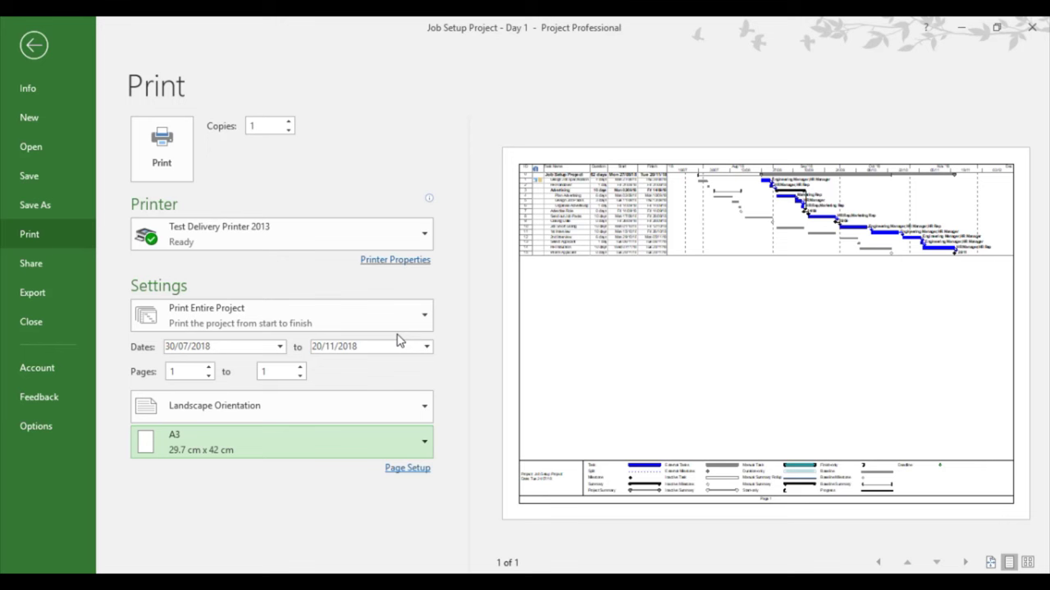
Include task notes in the printout, zoom in on the page-two note, then return to the Gantt chart
click(419, 321)
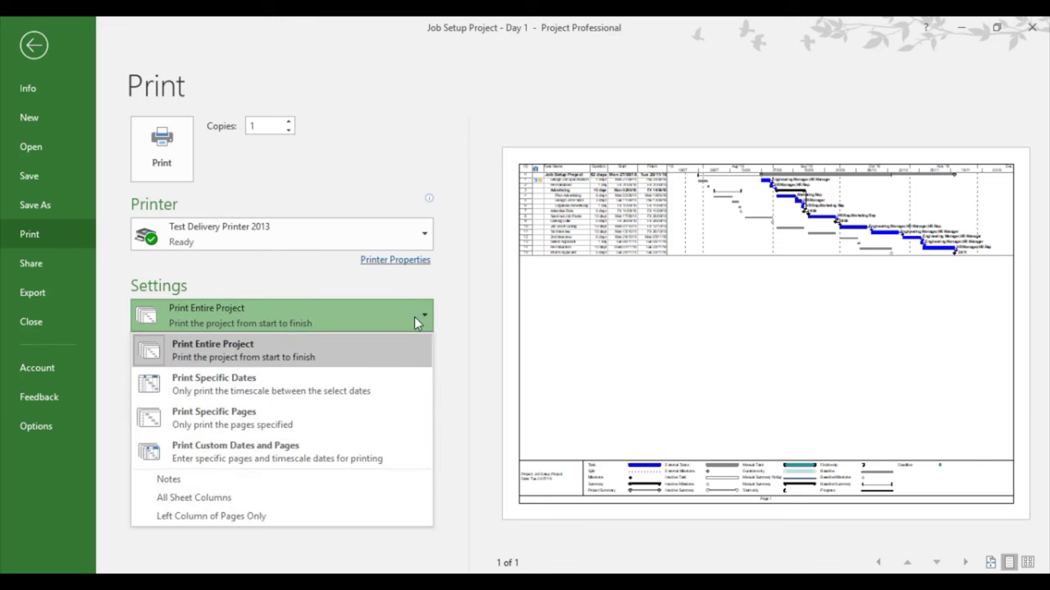
click(168, 481)
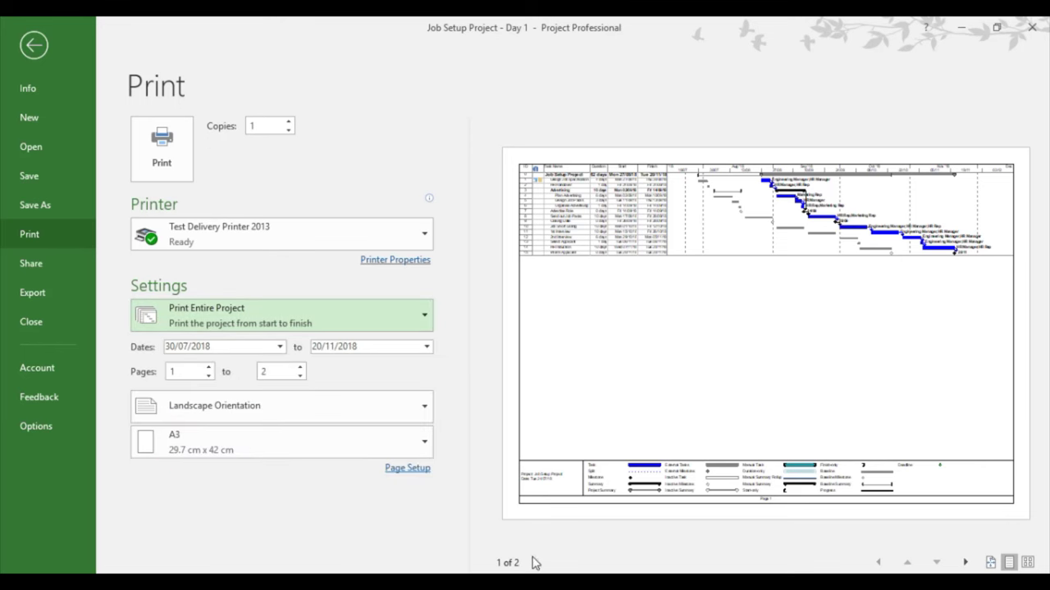
click(963, 564)
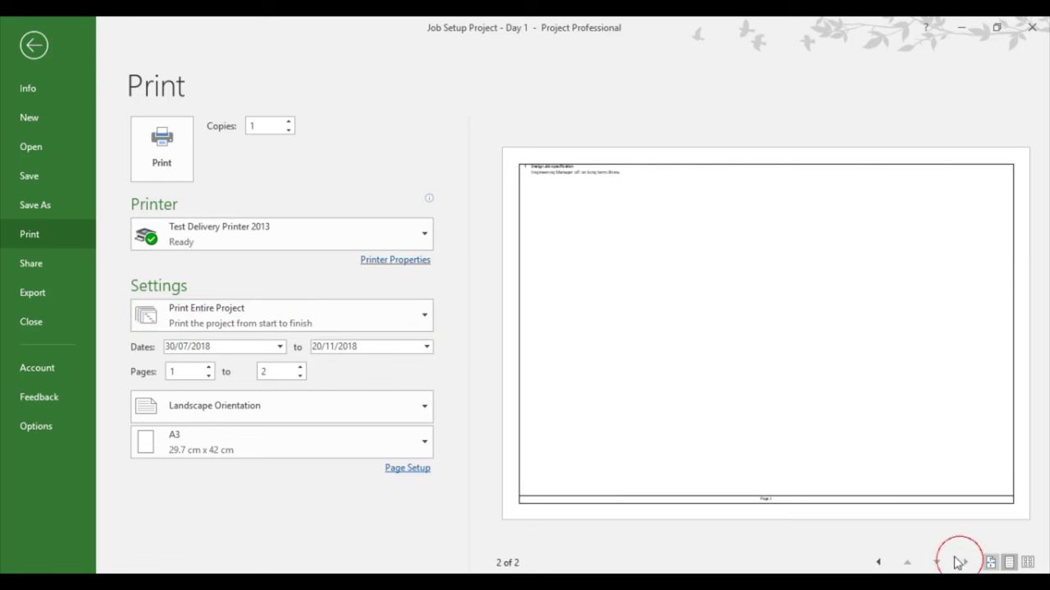
click(543, 188)
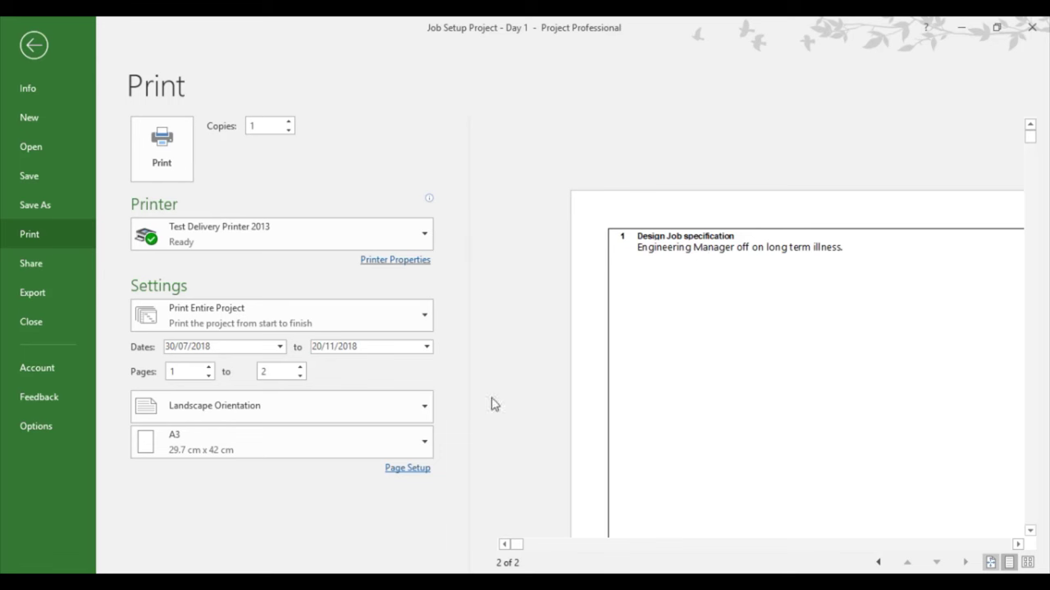
click(35, 47)
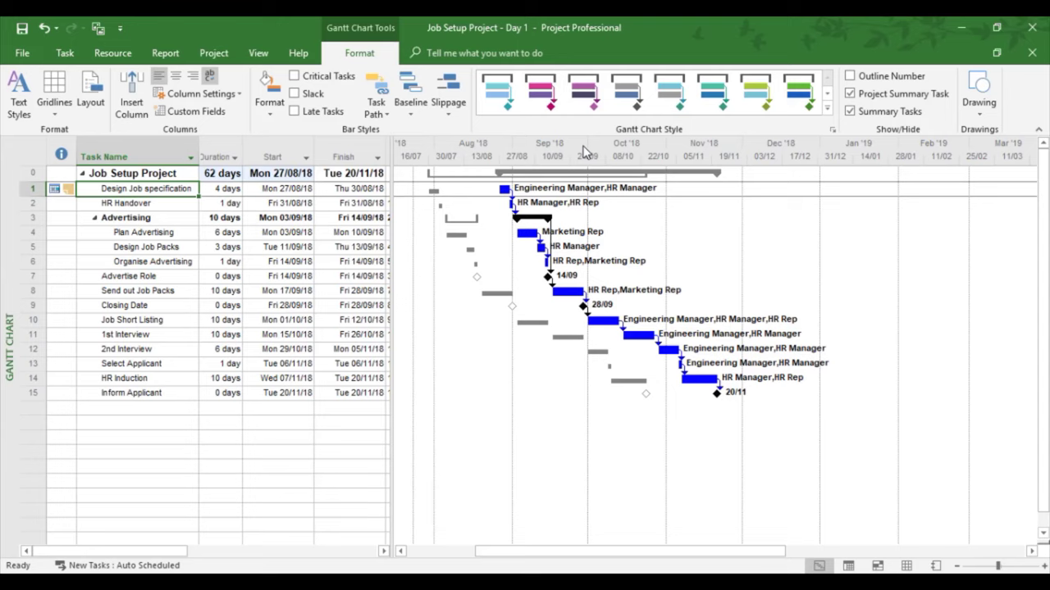
click(22, 55)
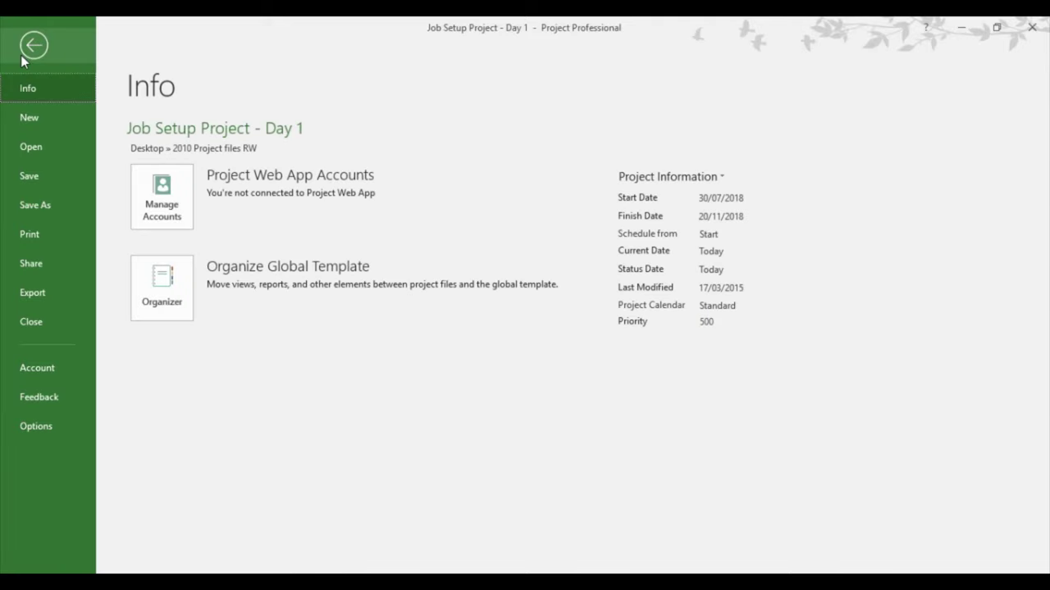
click(30, 236)
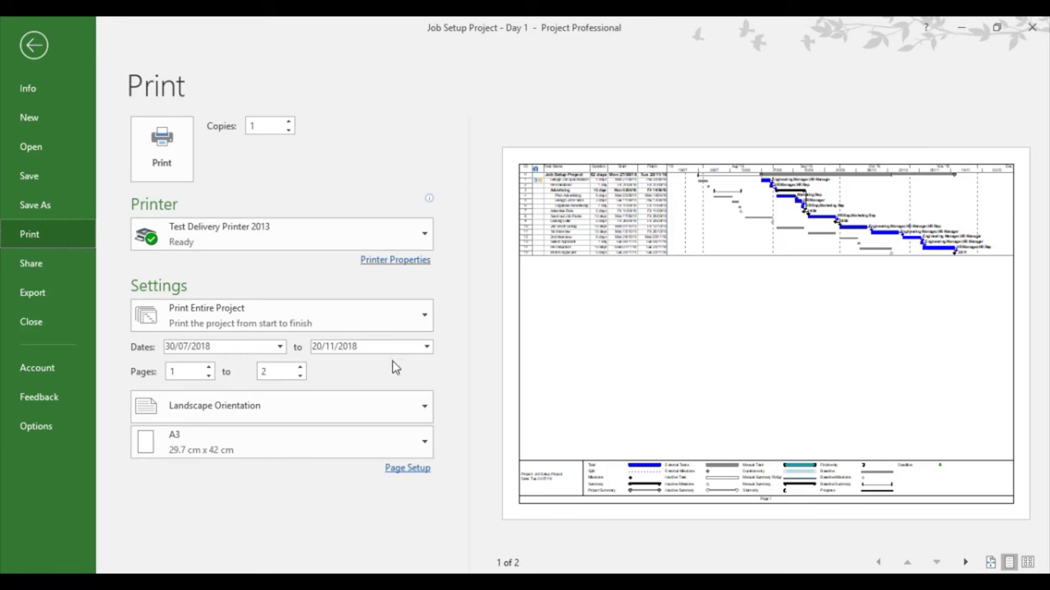
click(424, 316)
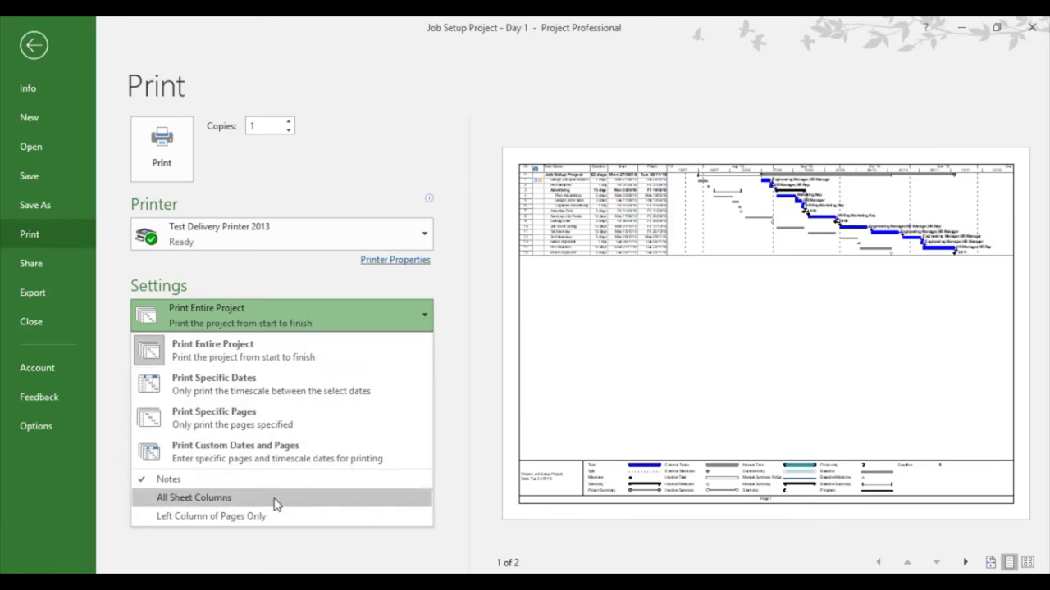
click(457, 415)
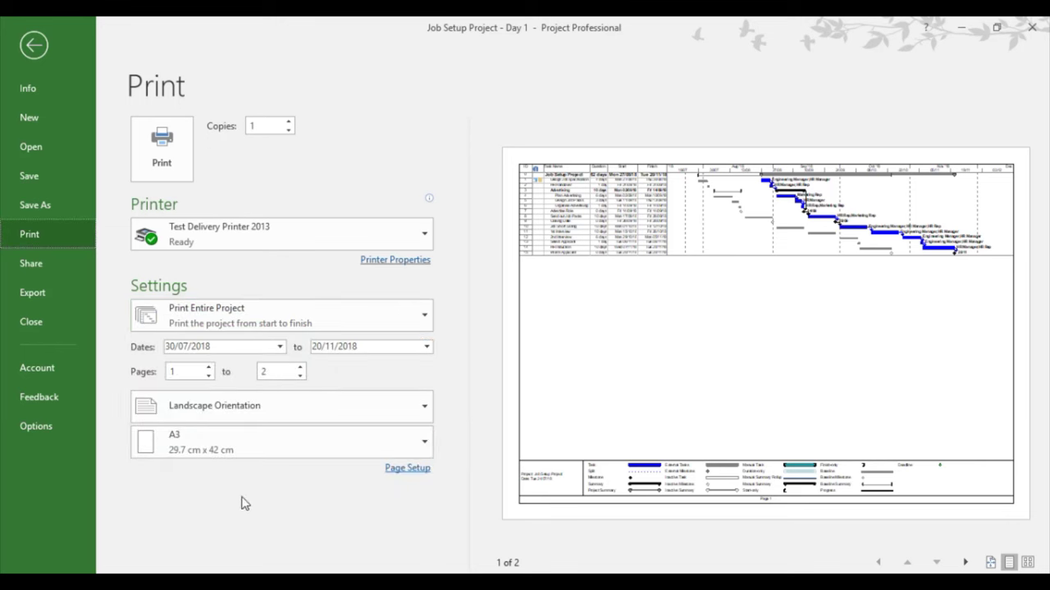
click(34, 48)
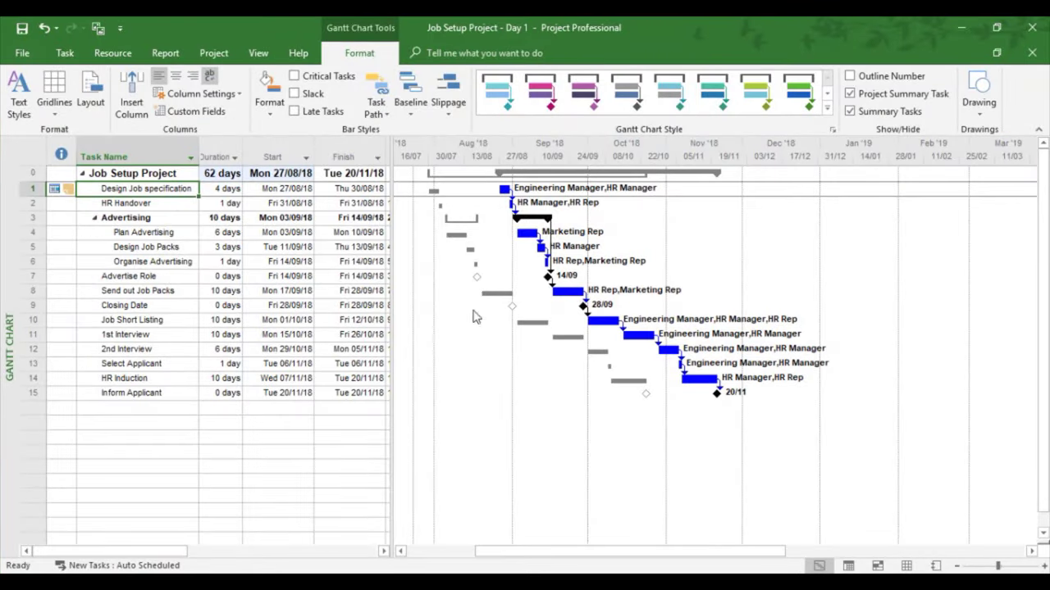